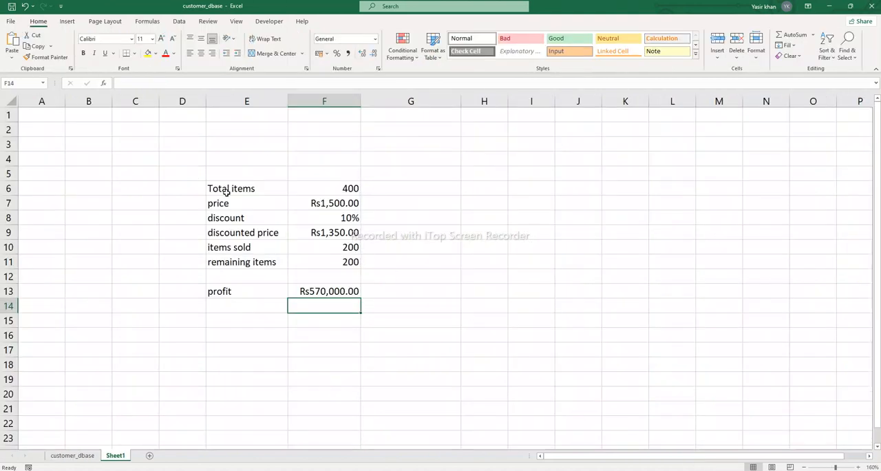
Step: Review the total items label, the discounted price formula in F9 and the items sold input in F10
{"action": "left_click", "coordinate": [231, 191]}
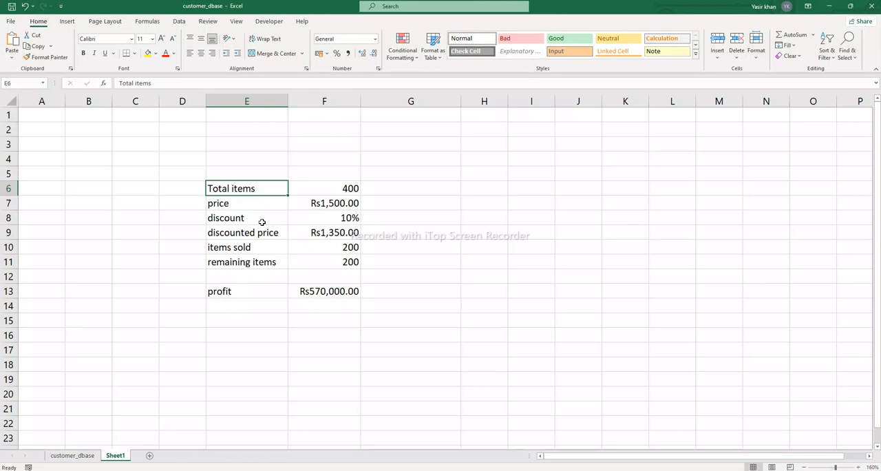
{"action": "left_click", "coordinate": [331, 235]}
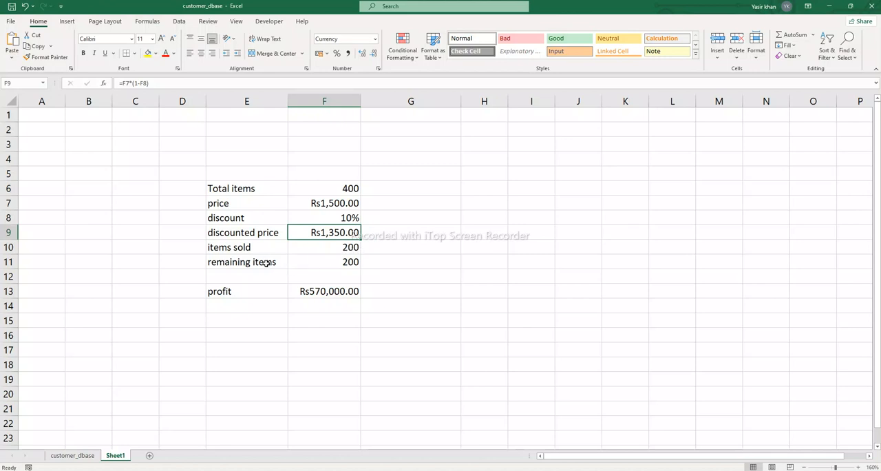
{"action": "left_click", "coordinate": [344, 246]}
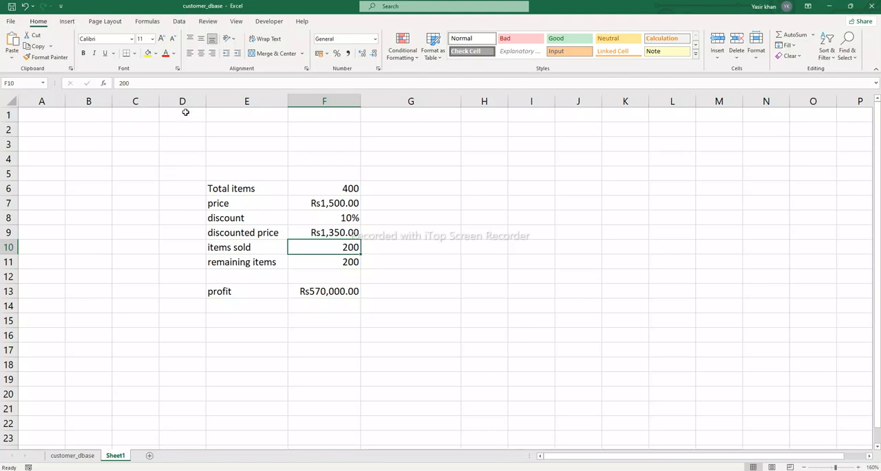
Step: Create a what-if scenario named s1 with items sold cell F10 as the changing cell and a value of 150
{"action": "left_click", "coordinate": [179, 22]}
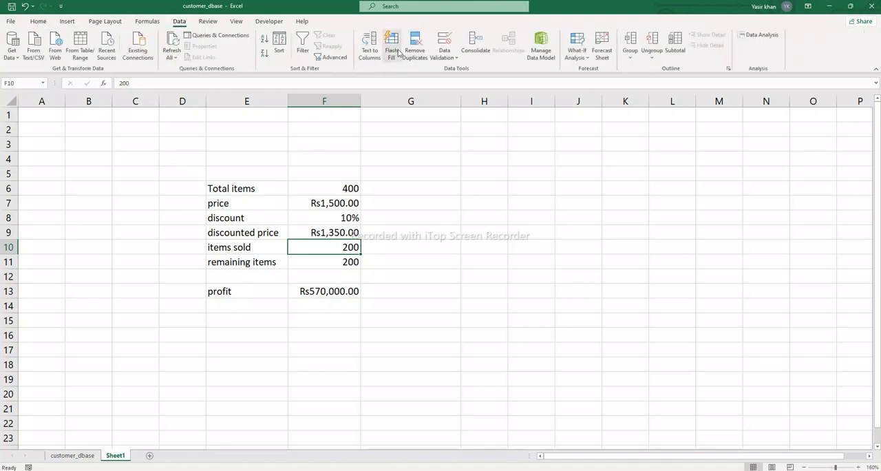
{"action": "left_click", "coordinate": [586, 56]}
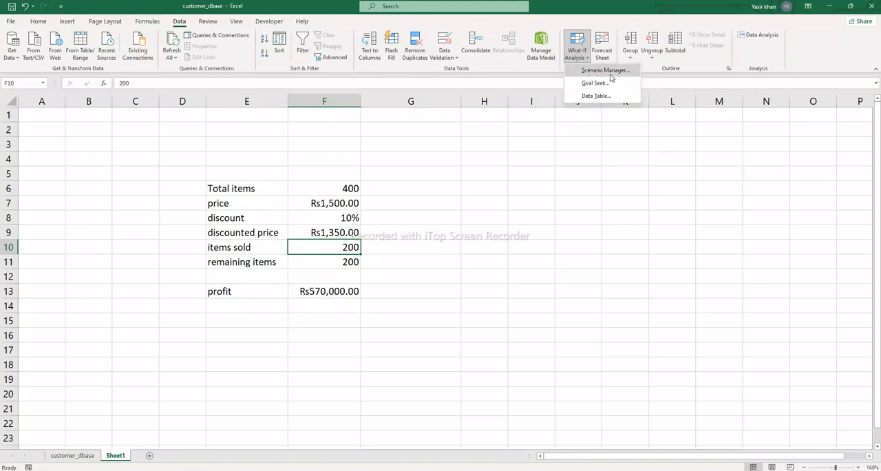
{"action": "left_click", "coordinate": [609, 72]}
{"action": "left_click_drag", "start_coordinate": [353, 88], "coordinate": [657, 125]}
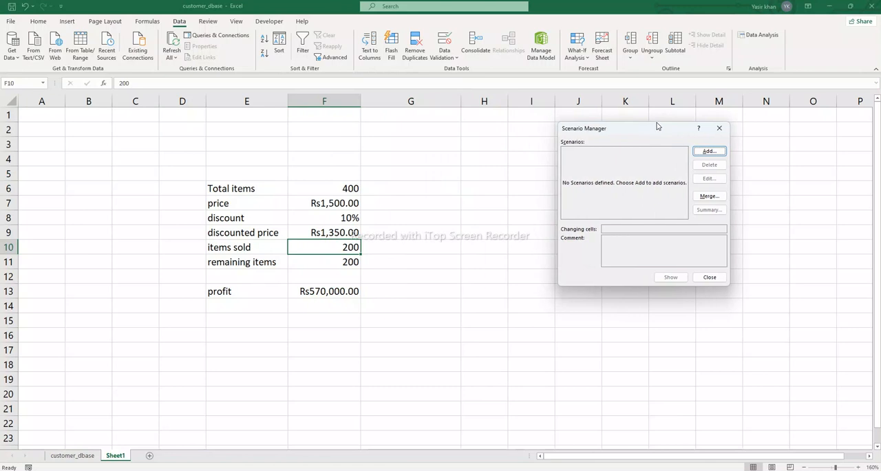
{"action": "left_click", "coordinate": [708, 151]}
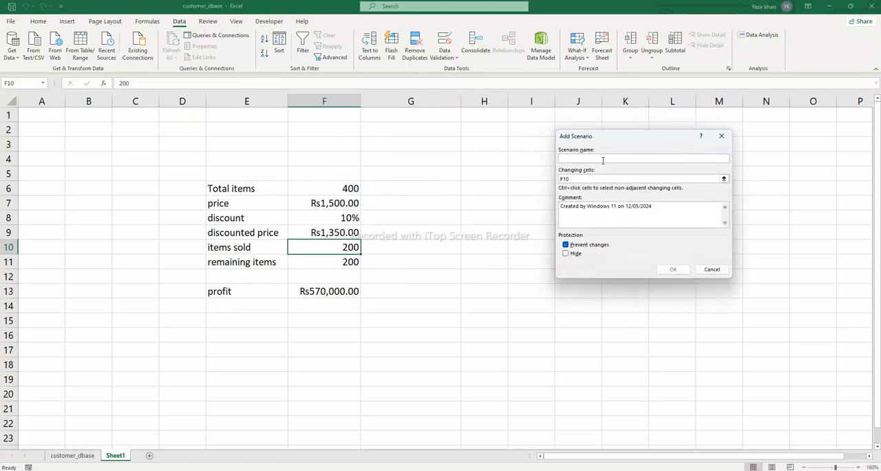
{"action": "type", "text": "s1"}
{"action": "left_click", "coordinate": [581, 179]}
{"action": "left_click", "coordinate": [342, 247]}
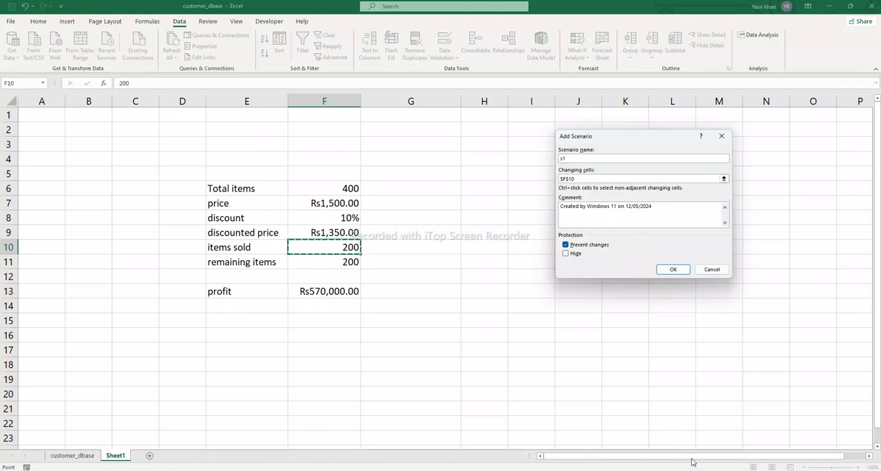
{"action": "left_click", "coordinate": [671, 270]}
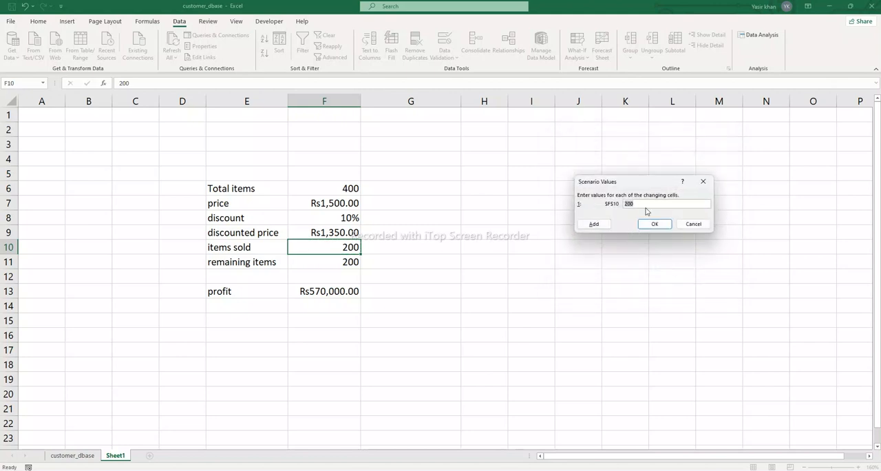
{"action": "type", "text": "150"}
Step: Add a second scenario named t1 for cell F10, keeping its value at 200
{"action": "left_click", "coordinate": [597, 225]}
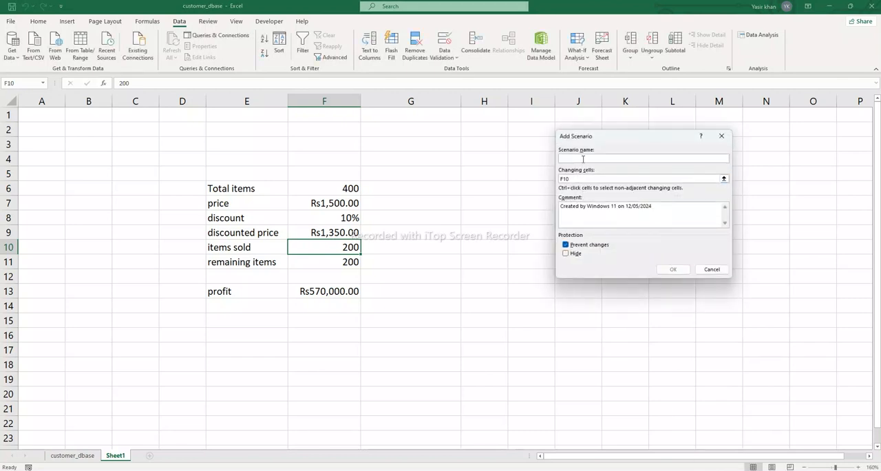
{"action": "type", "text": "t1"}
{"action": "left_click", "coordinate": [673, 269]}
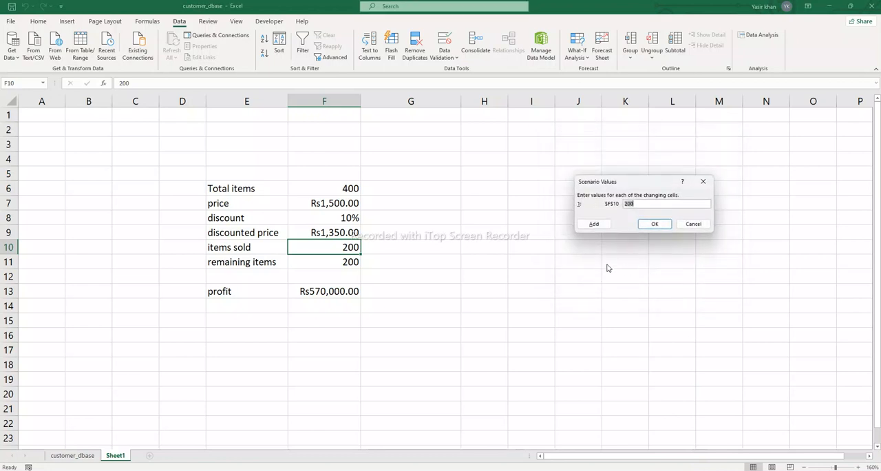
Step: Add a third scenario named t3 that sets items sold in F10 to 400
{"action": "left_click", "coordinate": [594, 225]}
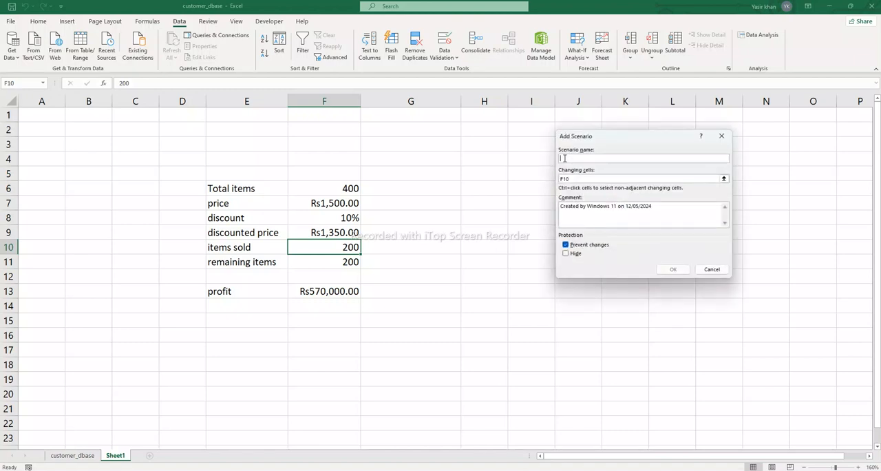
{"action": "type", "text": "t3"}
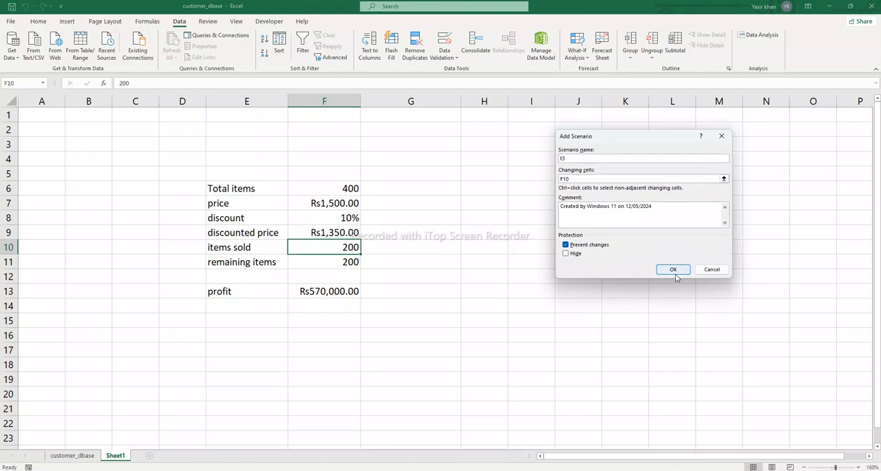
{"action": "left_click", "coordinate": [674, 269]}
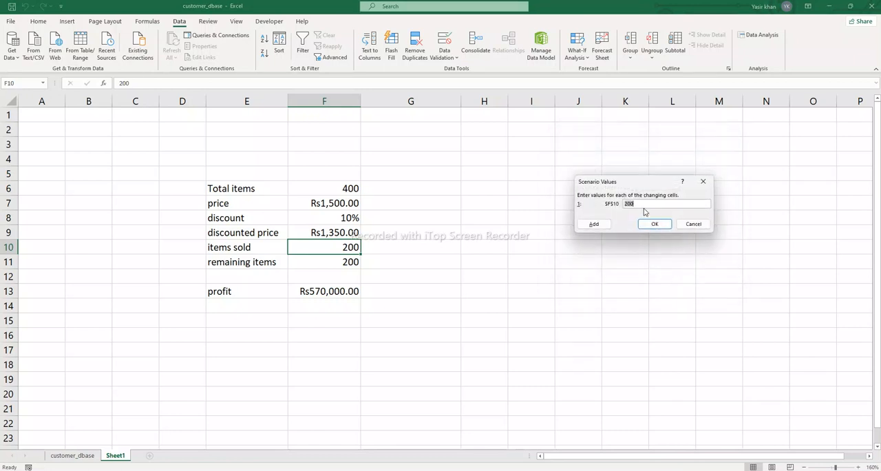
{"action": "left_click", "coordinate": [628, 204]}
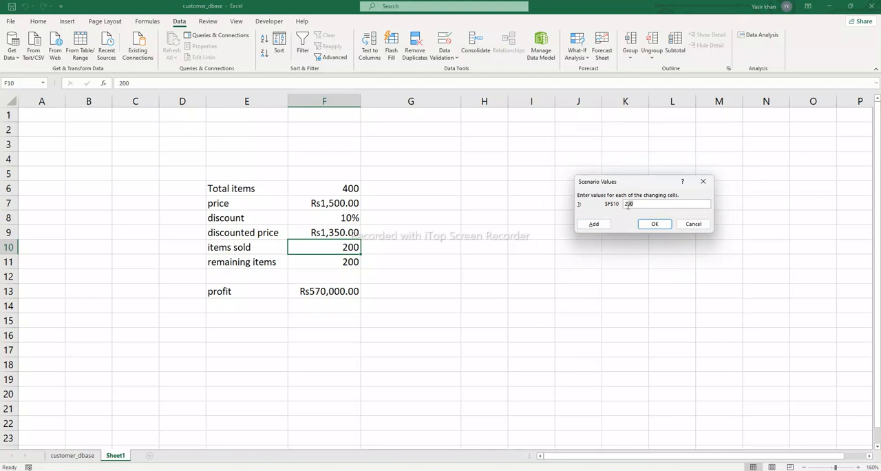
Step: Add a fourth scenario named t4 with F10 set to 500 and finish defining scenarios
{"action": "left_click", "coordinate": [593, 224]}
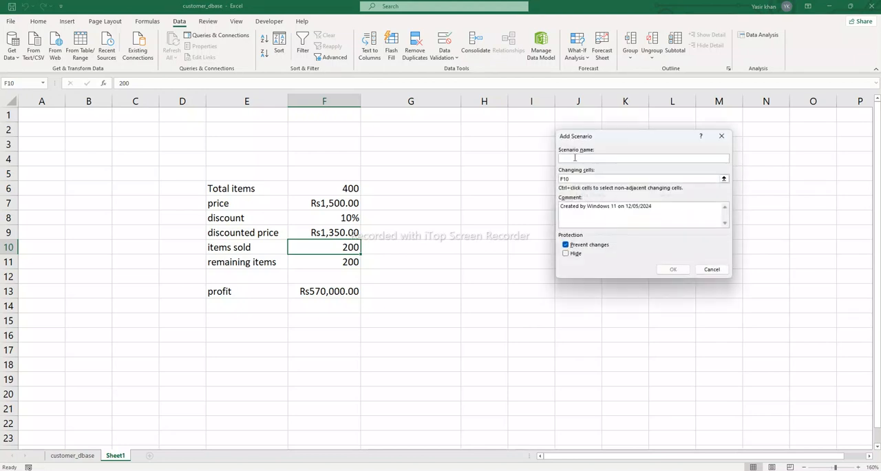
{"action": "type", "text": "t4"}
{"action": "left_click", "coordinate": [673, 269]}
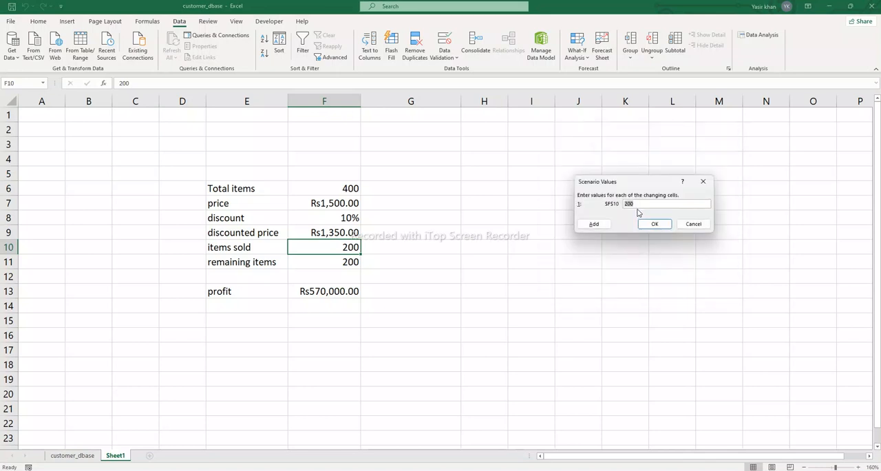
{"action": "type", "text": "5"}
{"action": "left_click", "coordinate": [655, 225]}
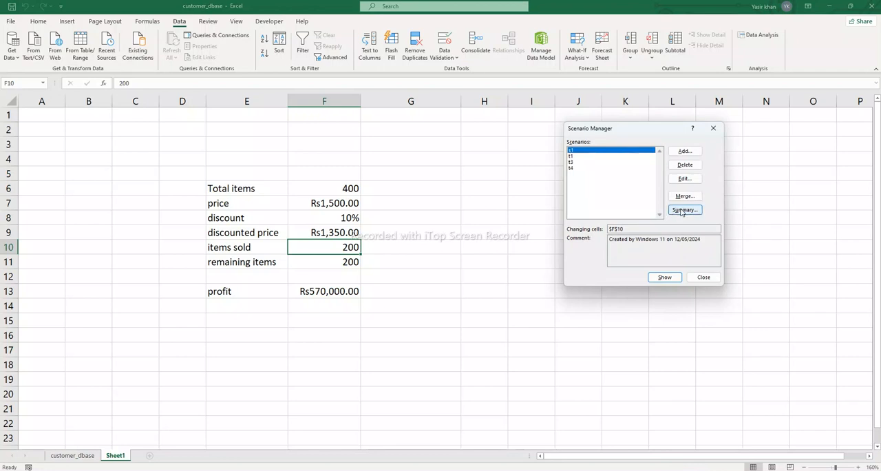
Step: Generate a scenario summary report with the profit cell F13 as the result cell, and examine each scenario's profit
{"action": "left_click", "coordinate": [682, 210]}
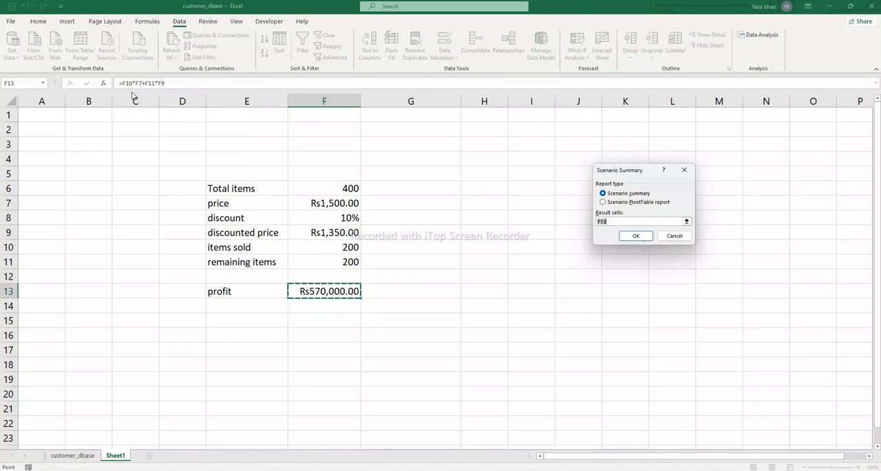
{"action": "key", "text": "Return"}
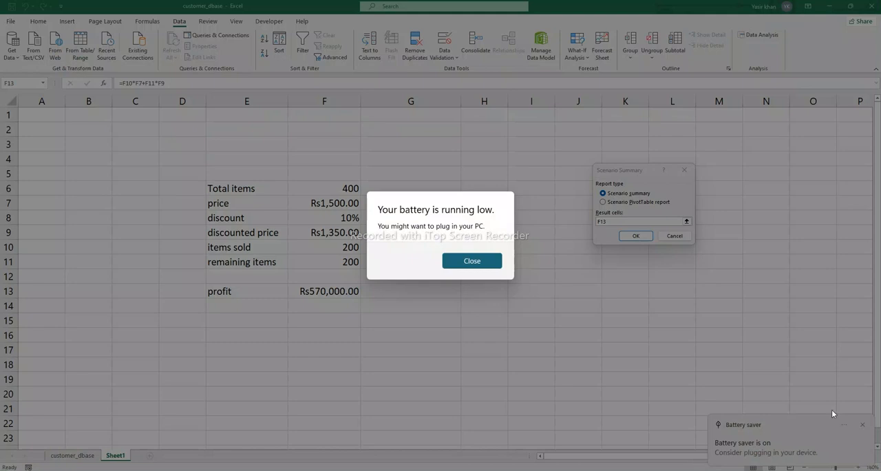
{"action": "left_click", "coordinate": [464, 264]}
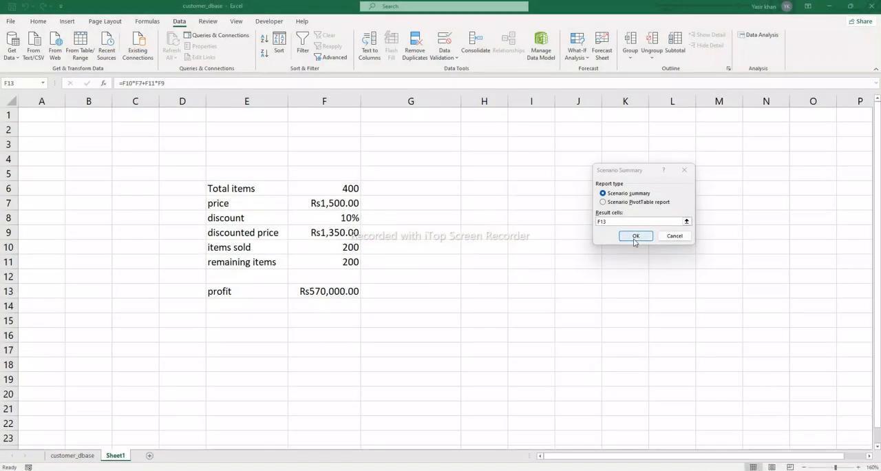
{"action": "left_click", "coordinate": [635, 236]}
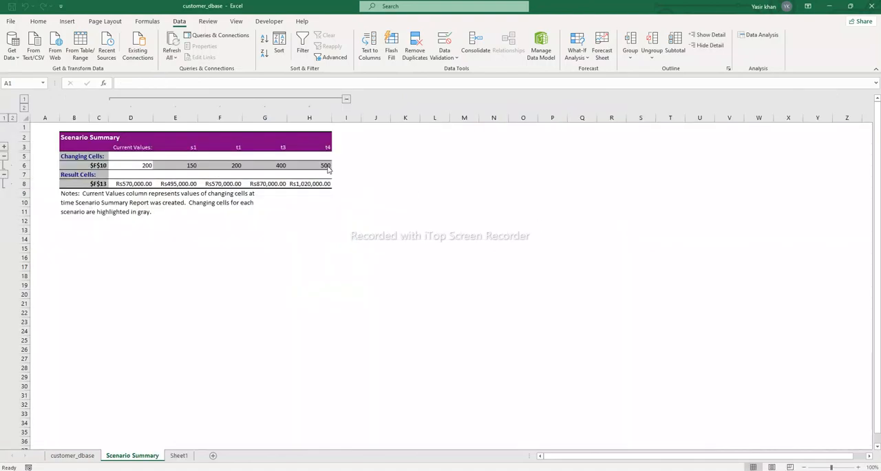
{"action": "scroll", "coordinate": [318, 208], "scroll_direction": "up", "scroll_amount": 1}
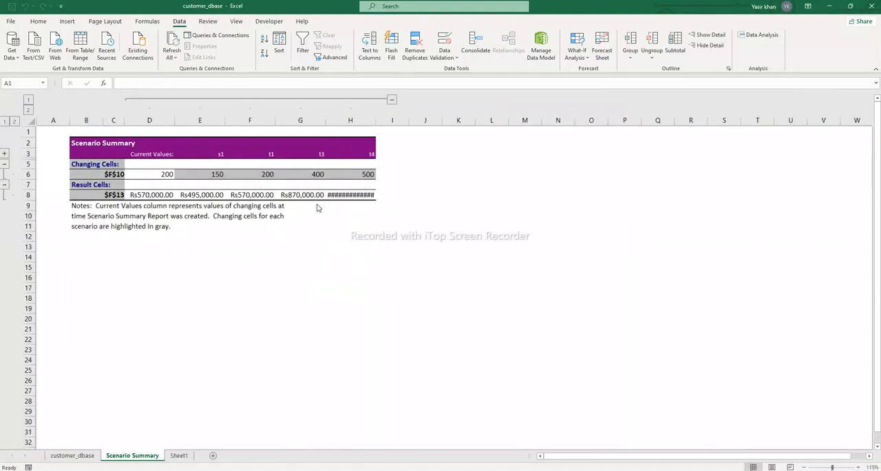
{"action": "scroll", "coordinate": [318, 208], "scroll_direction": "up", "scroll_amount": 10}
{"action": "scroll", "coordinate": [318, 208], "scroll_direction": "down", "scroll_amount": 6}
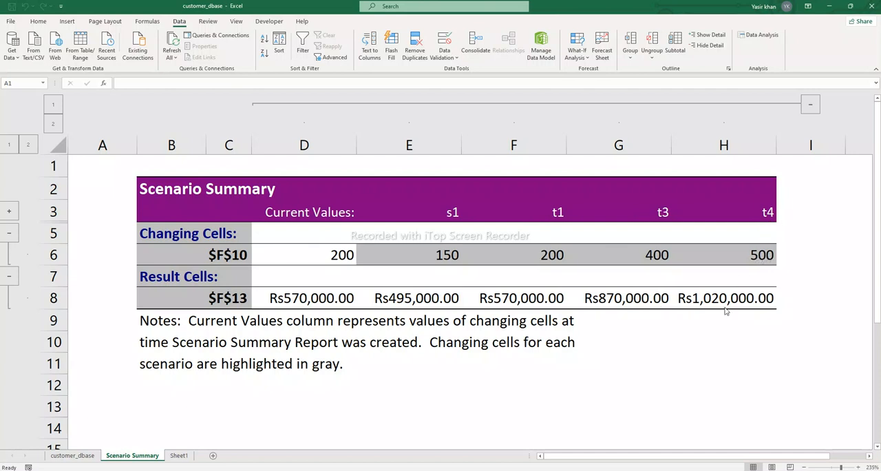
Step: On Sheet1, run Goal Seek to bring the profit in F13 to 500000 by changing the discount in F8
{"action": "key", "text": "ctrl+Page_Down"}
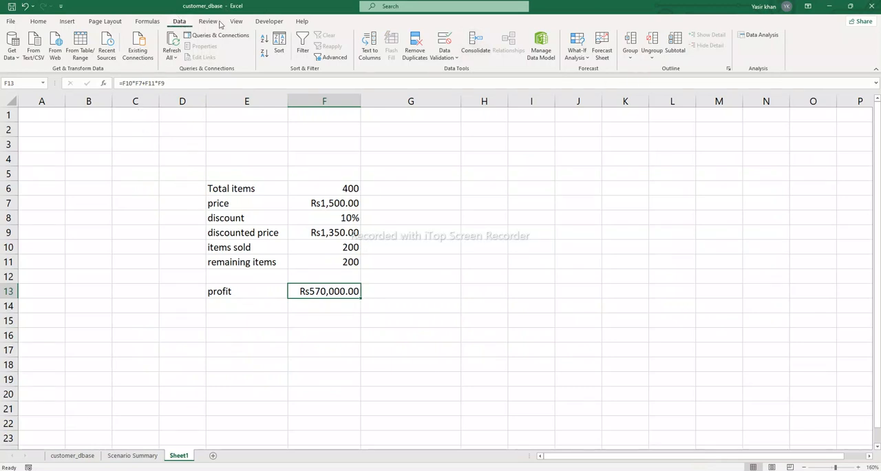
{"action": "left_click", "coordinate": [577, 52]}
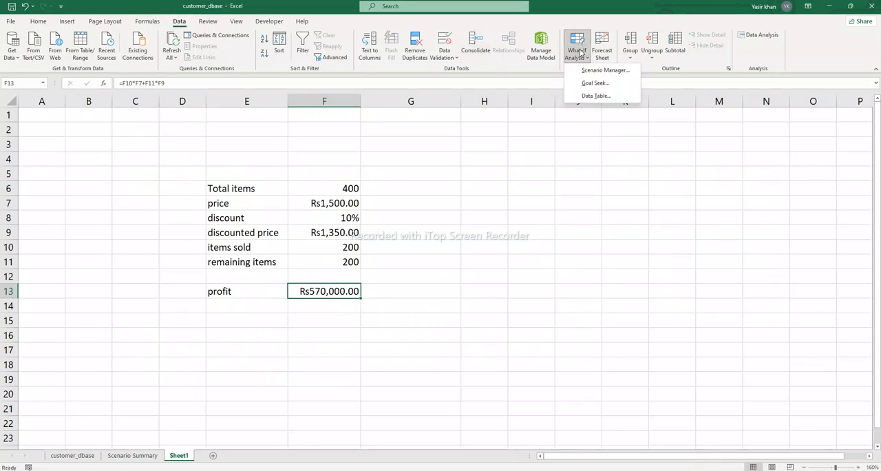
{"action": "left_click", "coordinate": [596, 84]}
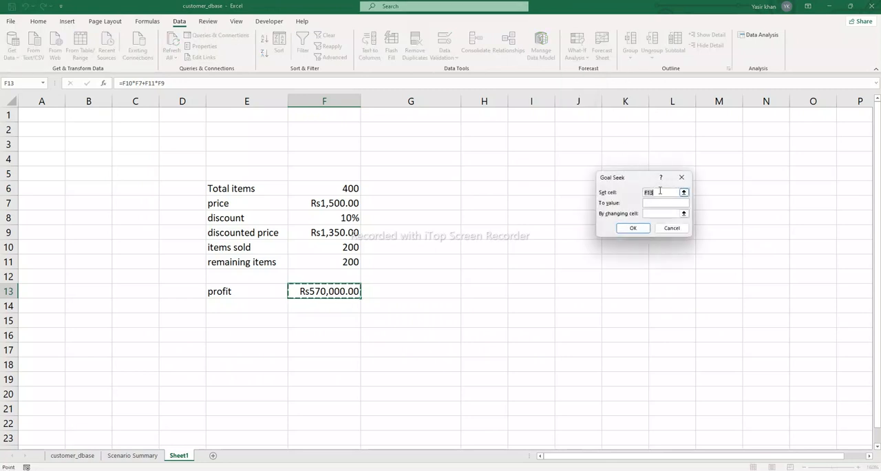
{"action": "left_click", "coordinate": [333, 292]}
{"action": "left_click", "coordinate": [645, 203]}
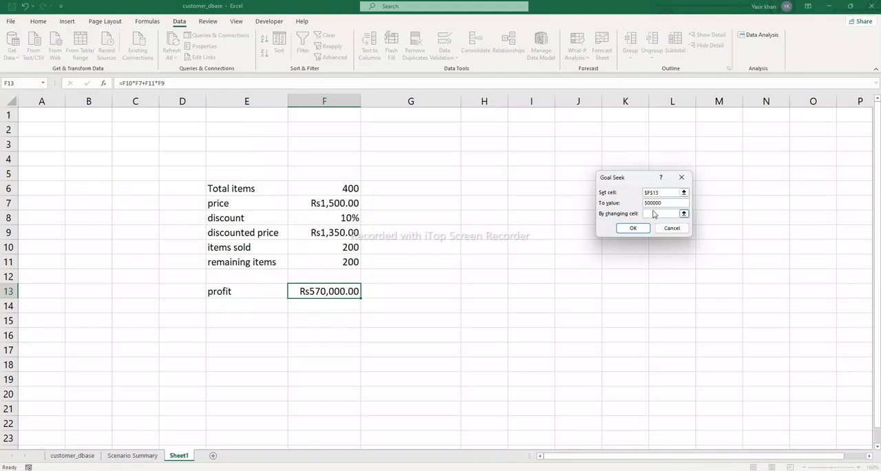
{"action": "left_click", "coordinate": [653, 214]}
{"action": "left_click", "coordinate": [337, 219]}
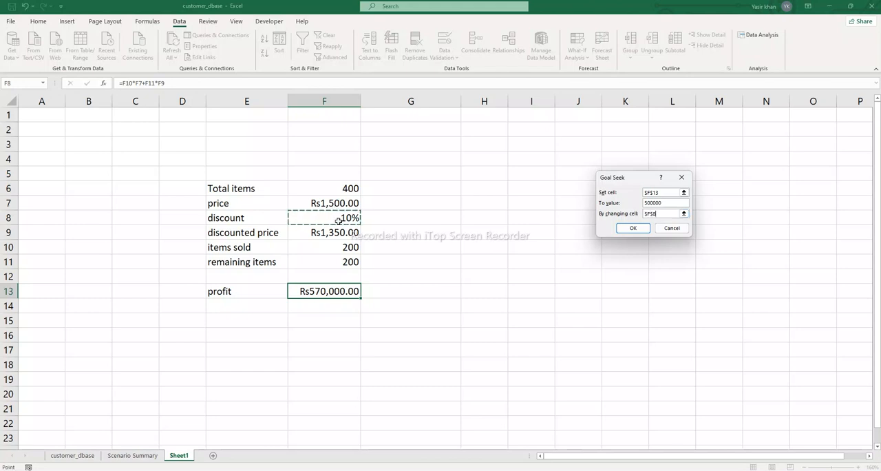
{"action": "left_click", "coordinate": [634, 228]}
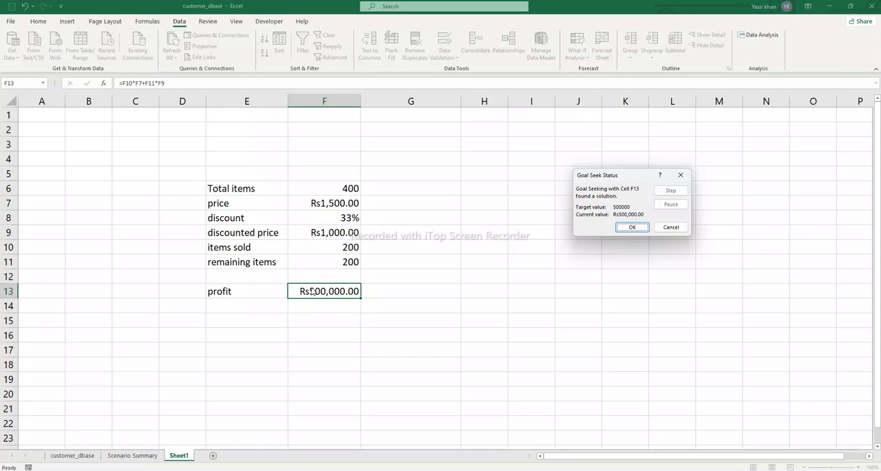
{"action": "key", "text": "alt+Tab"}
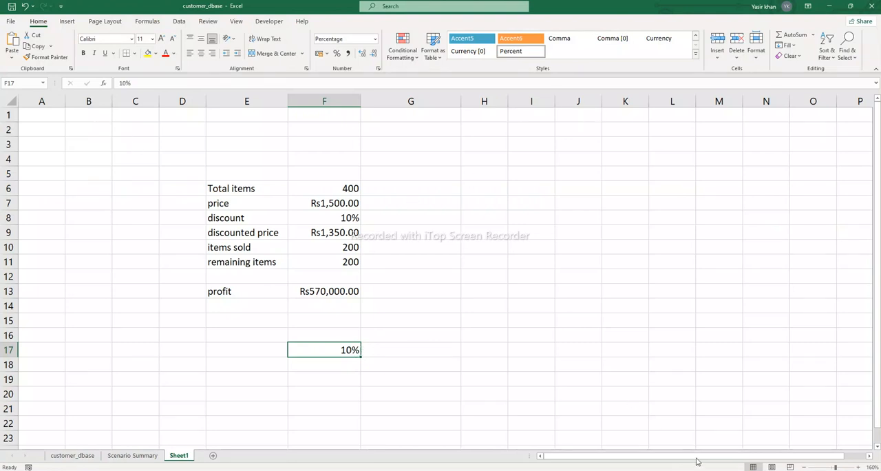
Step: Fill the 10% value from F17 down through F28
{"action": "left_click", "coordinate": [787, 44]}
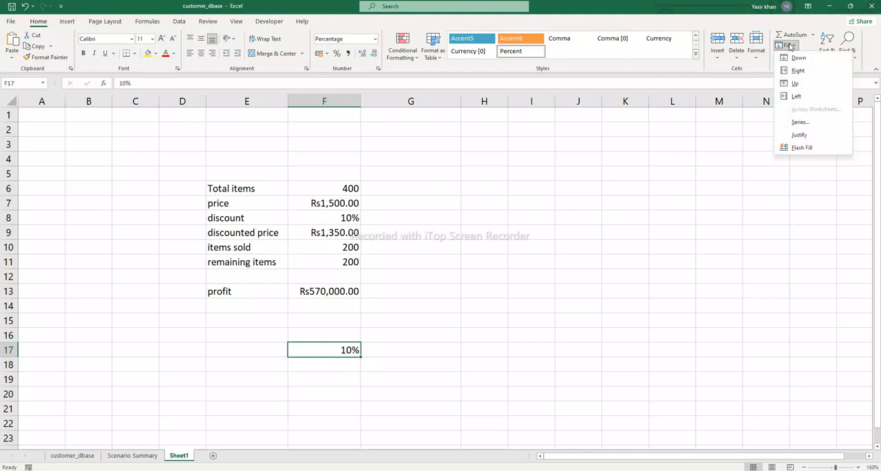
{"action": "left_click", "coordinate": [360, 356]}
{"action": "left_click_drag", "start_coordinate": [360, 356], "coordinate": [347, 413]}
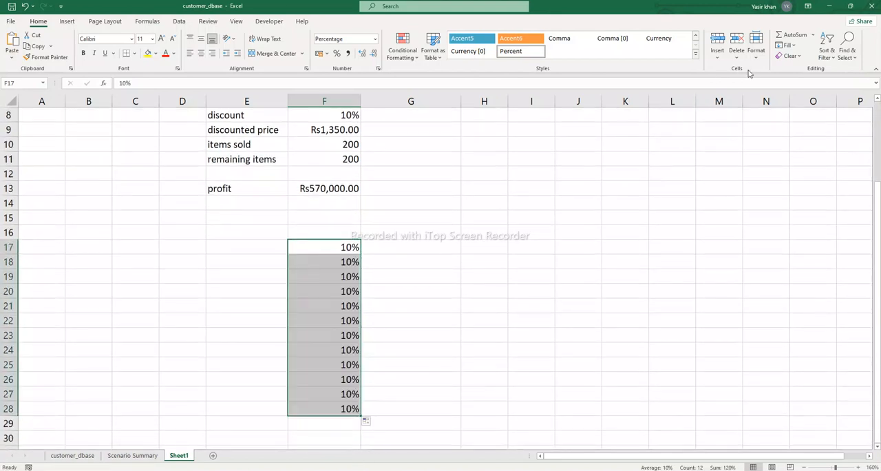
Step: Try to turn the percentages in F17:F28 into a linear column series with a step value of 5
{"action": "left_click", "coordinate": [785, 45]}
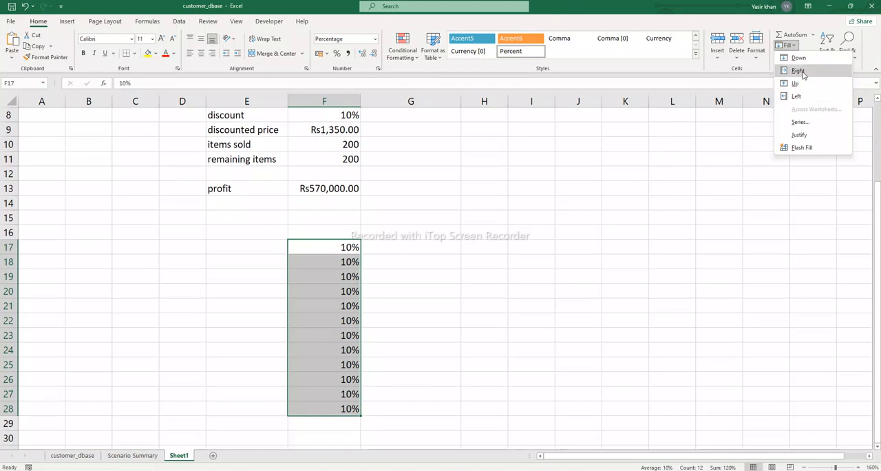
{"action": "left_click", "coordinate": [799, 135]}
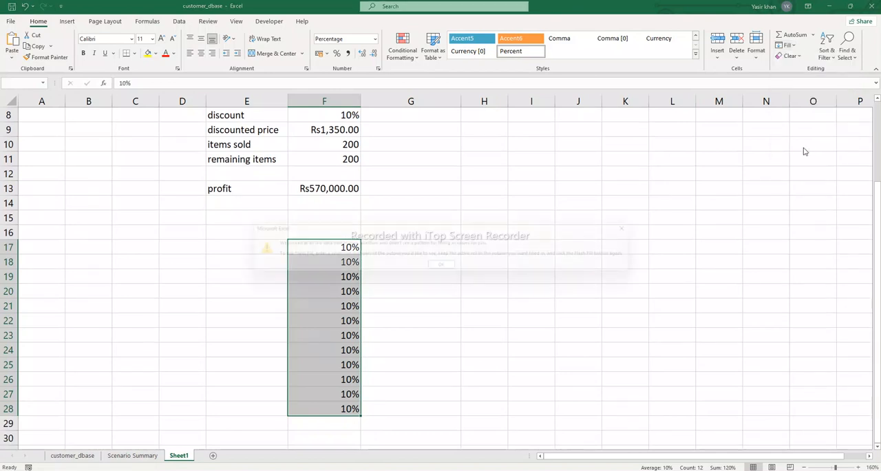
{"action": "key", "text": "Return"}
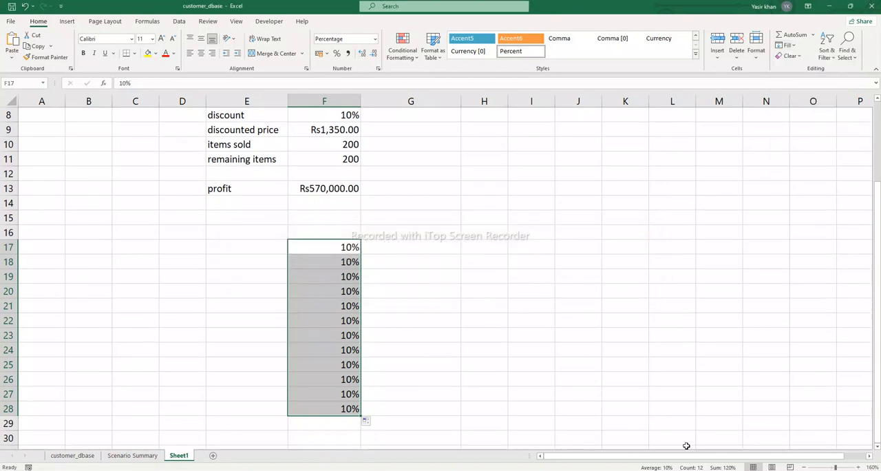
{"action": "left_click", "coordinate": [789, 45]}
{"action": "left_click", "coordinate": [801, 123]}
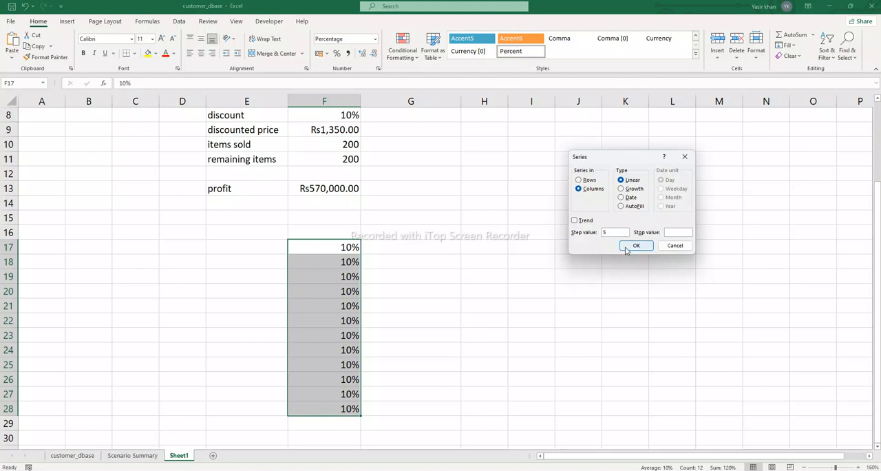
{"action": "left_click", "coordinate": [626, 249]}
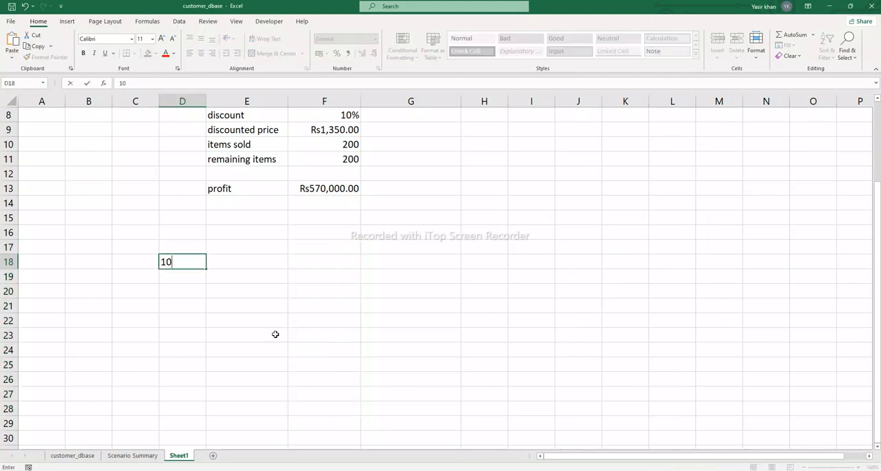
Step: Fill D18:D29 with a linear column series of discounts from 10% to 65%, using a step value of 5
{"action": "left_click_drag", "start_coordinate": [205, 384], "coordinate": [205, 378]}
{"action": "left_click_drag", "start_coordinate": [207, 268], "coordinate": [188, 432]}
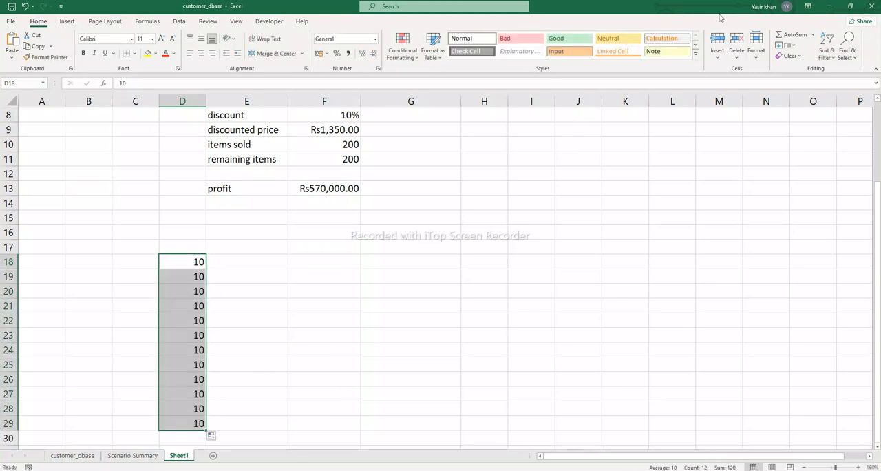
{"action": "left_click", "coordinate": [786, 45]}
{"action": "left_click", "coordinate": [800, 122]}
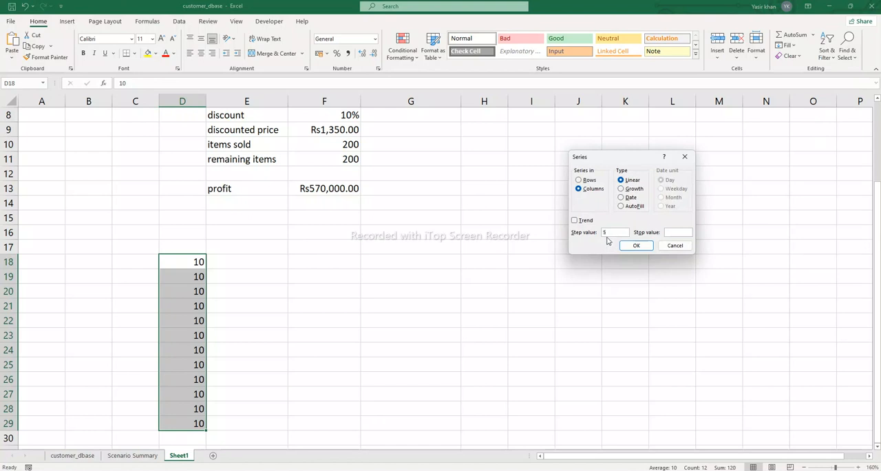
{"action": "key", "text": "Return"}
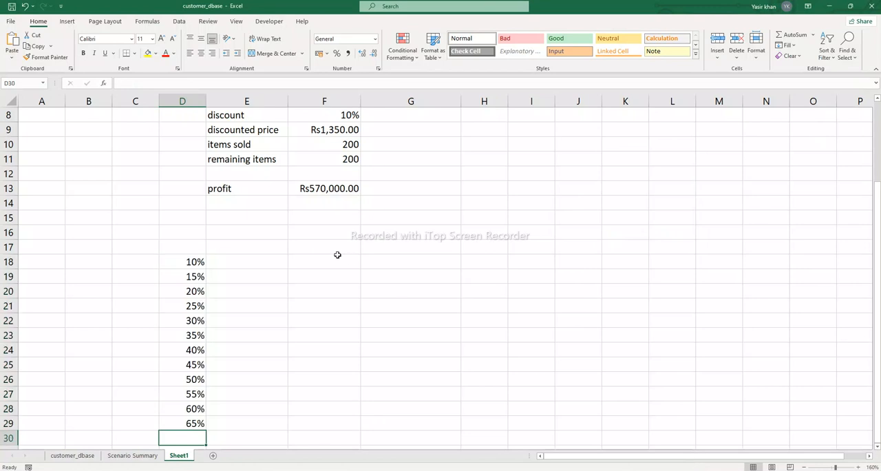
Step: Link cell E17 to the profit result with the formula =F13
{"action": "left_click", "coordinate": [221, 247]}
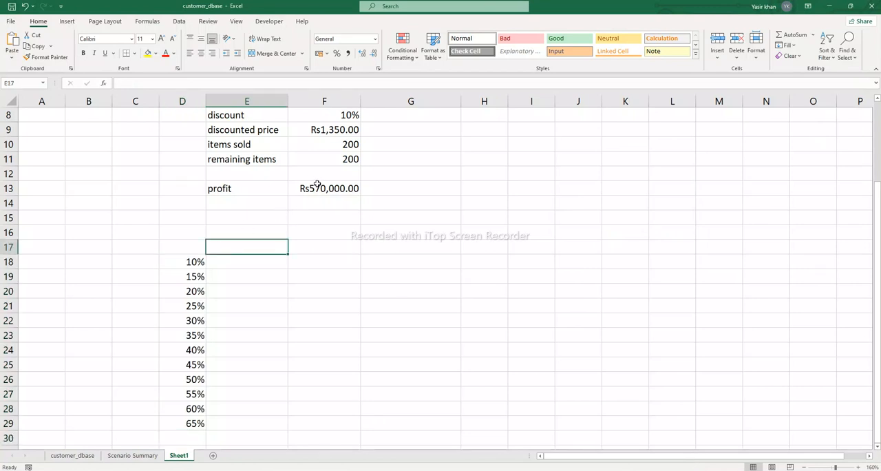
{"action": "type", "text": "="}
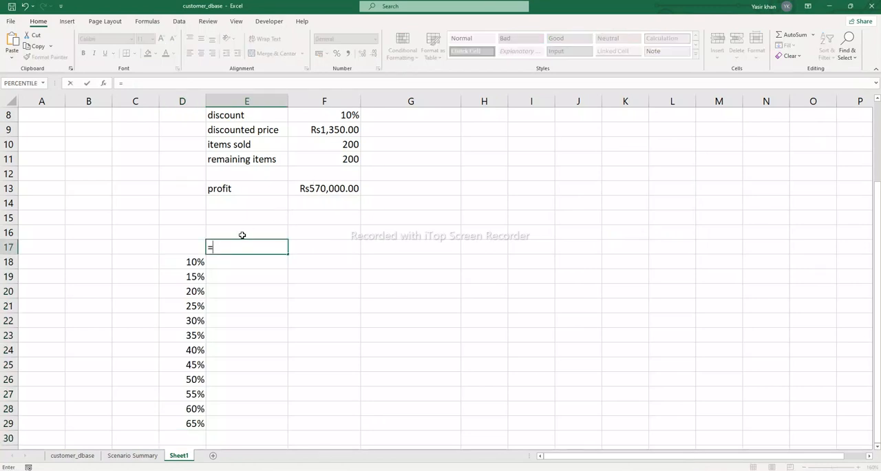
{"action": "left_click", "coordinate": [306, 188]}
{"action": "key", "text": "Return"}
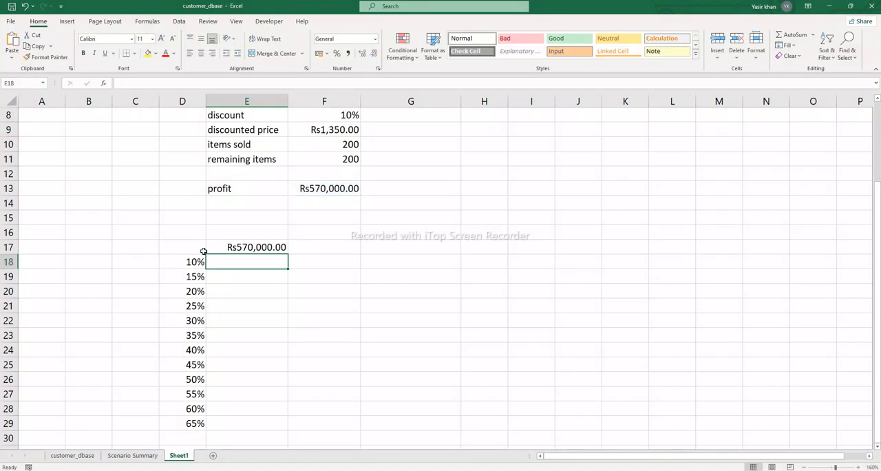
Step: Create a one-variable data table over D17:E29 with the discount cell F8 as the column input cell
{"action": "left_click_drag", "start_coordinate": [182, 247], "coordinate": [266, 419]}
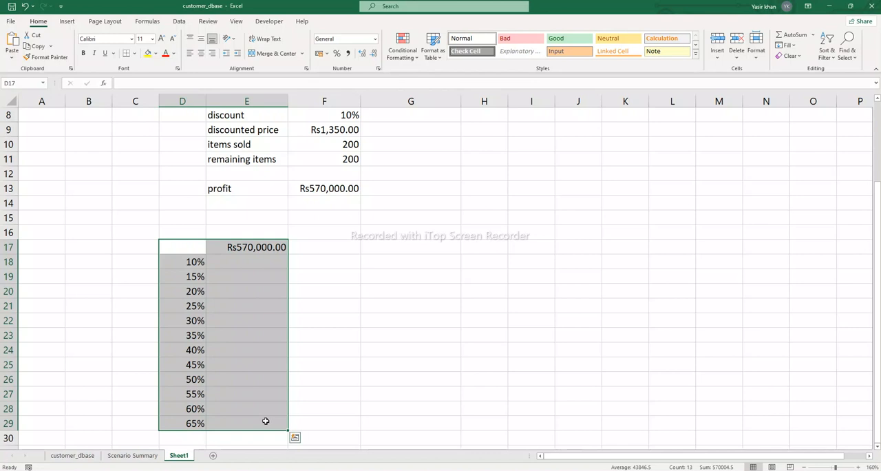
{"action": "left_click", "coordinate": [180, 22]}
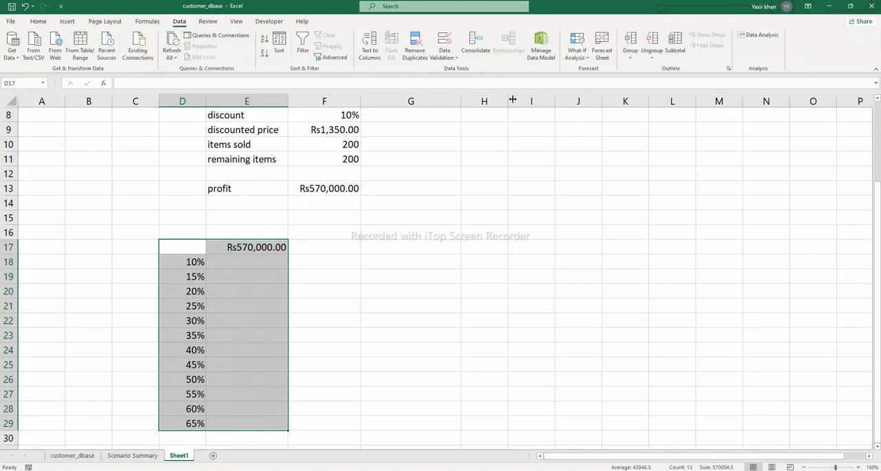
{"action": "left_click", "coordinate": [577, 54]}
{"action": "left_click", "coordinate": [591, 97]}
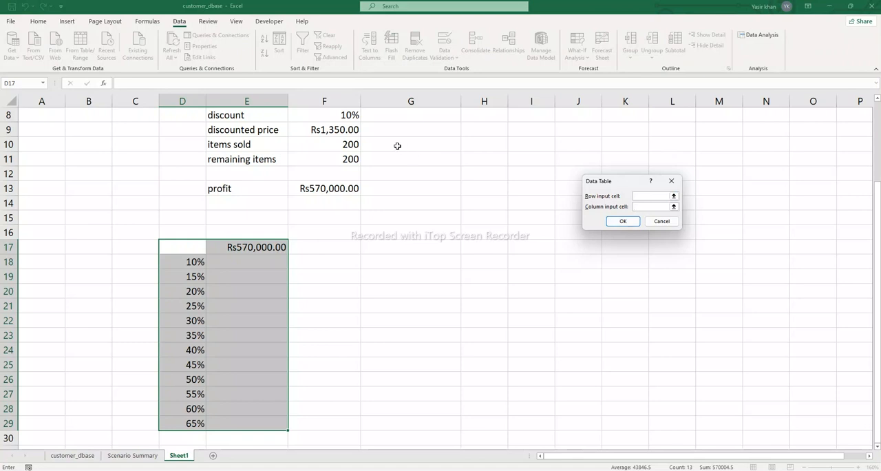
{"action": "left_click", "coordinate": [338, 115]}
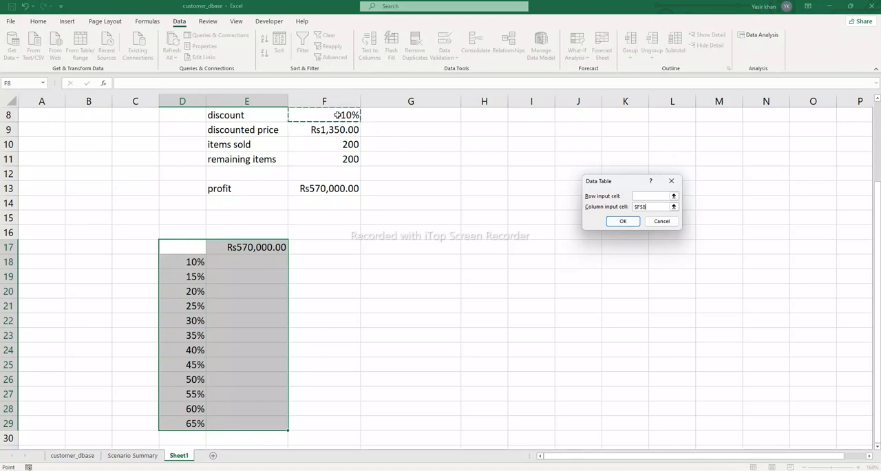
{"action": "left_click", "coordinate": [616, 220]}
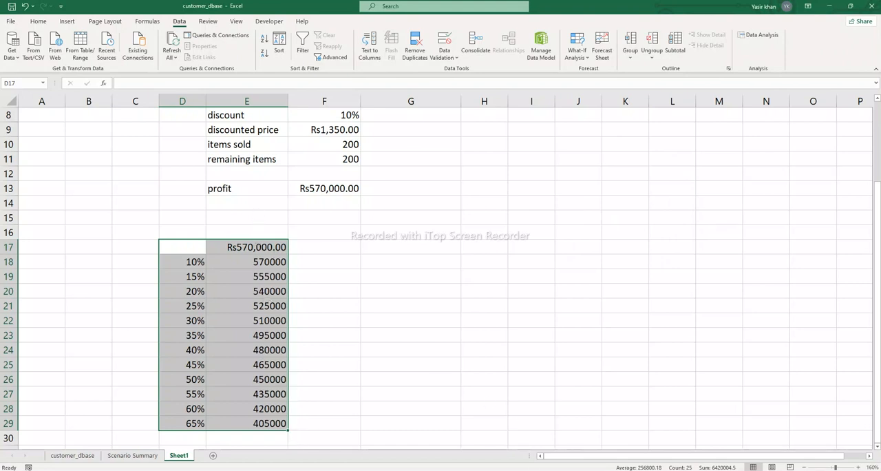
{"action": "left_click", "coordinate": [520, 470]}
{"action": "left_click", "coordinate": [483, 470]}
Step: Format the data table profits in E18:E29 as Currency with the Rs symbol and two decimal places
{"action": "left_click_drag", "start_coordinate": [263, 262], "coordinate": [252, 422]}
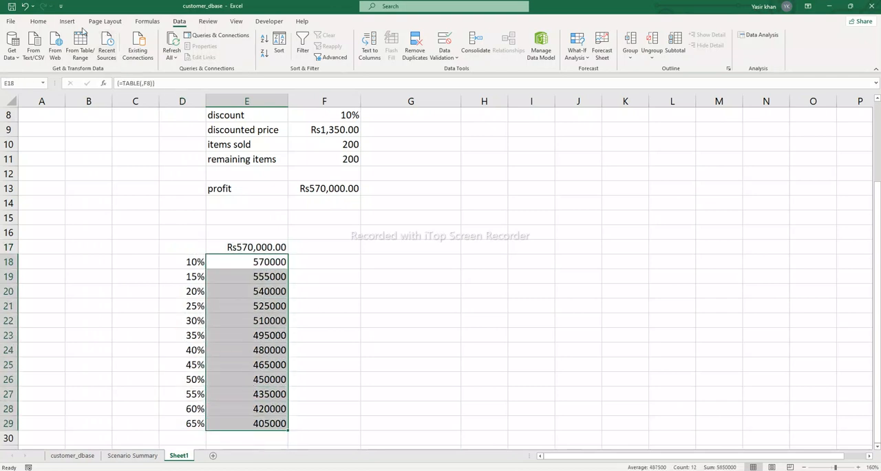
{"action": "left_click", "coordinate": [37, 20]}
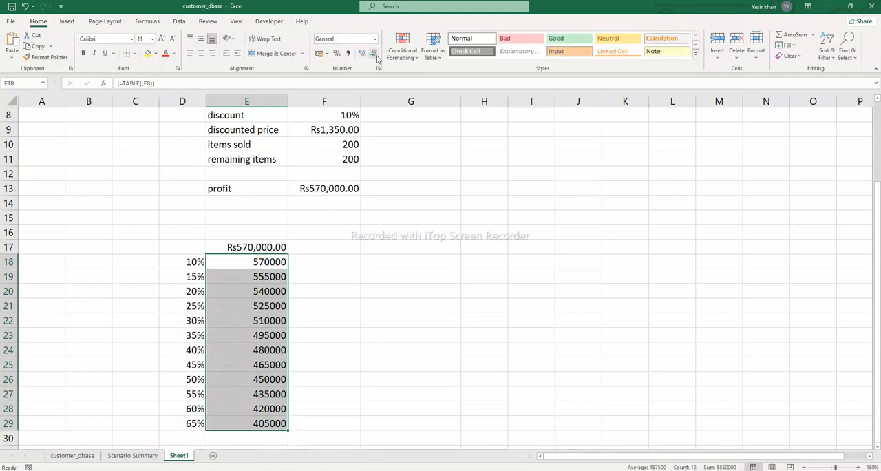
{"action": "left_click", "coordinate": [327, 55]}
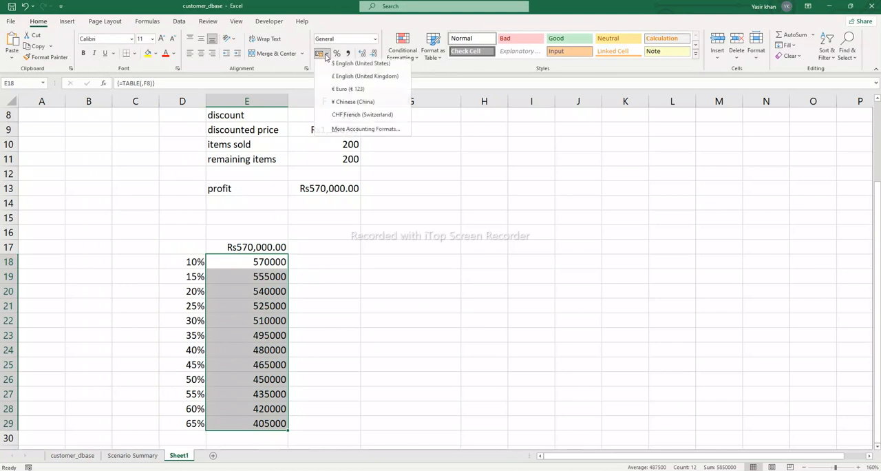
{"action": "left_click", "coordinate": [362, 132]}
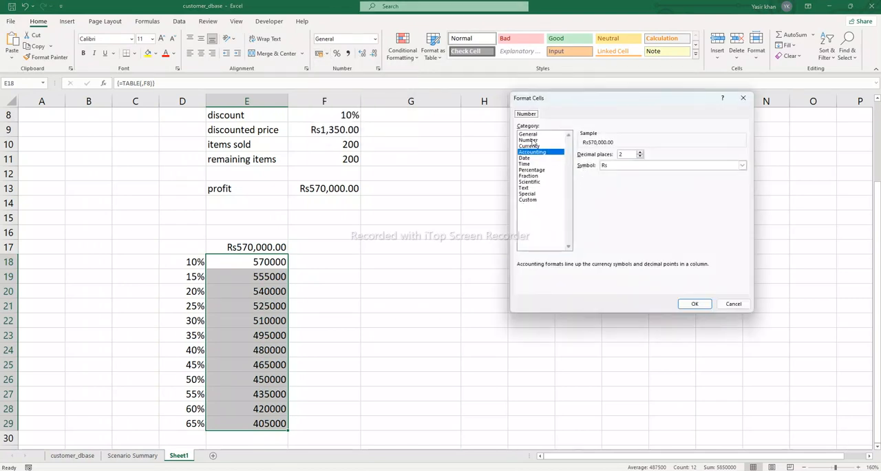
{"action": "left_click", "coordinate": [529, 146]}
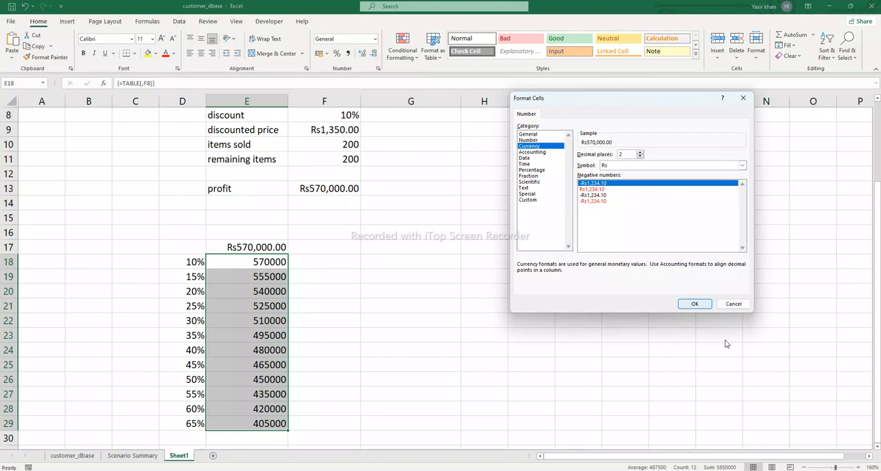
{"action": "left_click", "coordinate": [696, 303]}
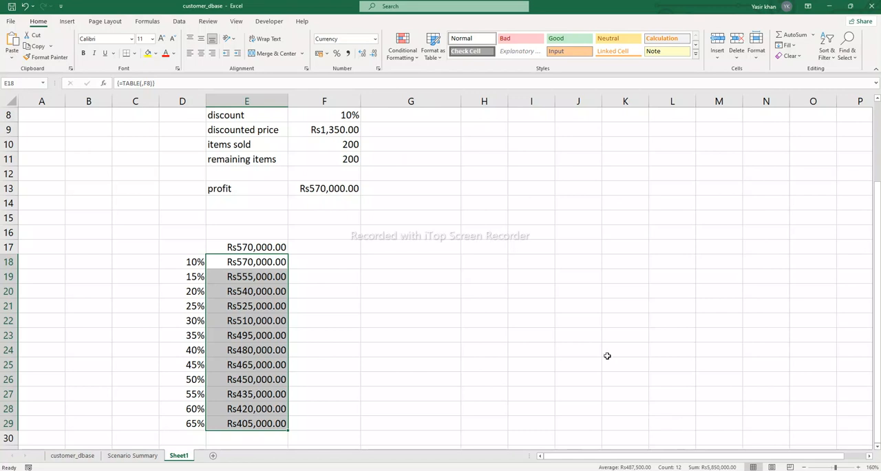
Step: Show the list of available what-if analysis tools
{"action": "left_click", "coordinate": [177, 21]}
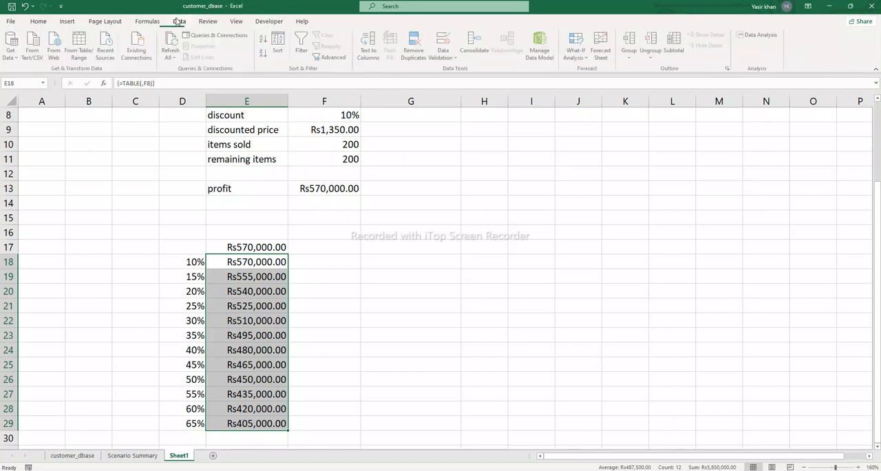
{"action": "left_click", "coordinate": [581, 55]}
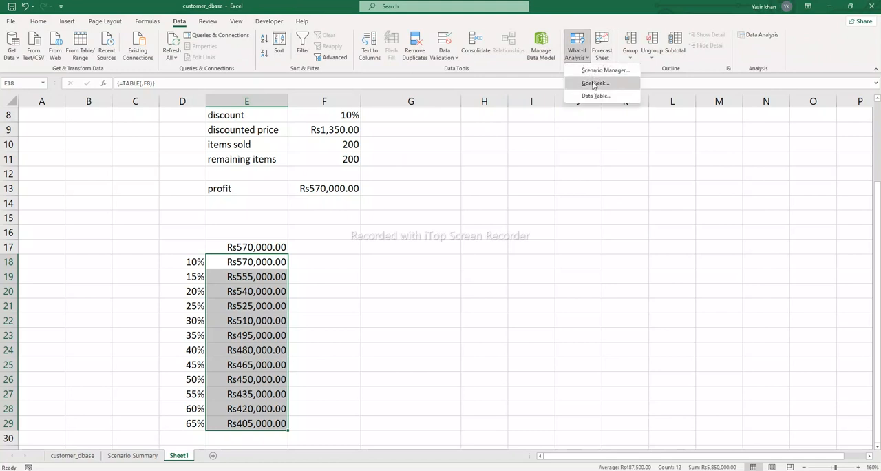